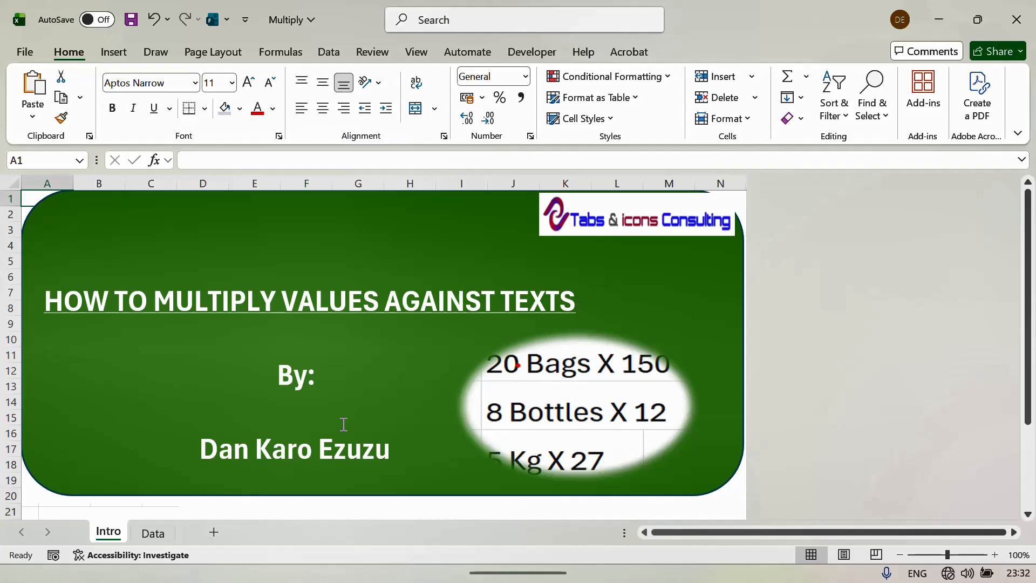
Open the Data sheet and examine the sales report's column headings and the first row's quantity and unit price.
left_click(153, 535)
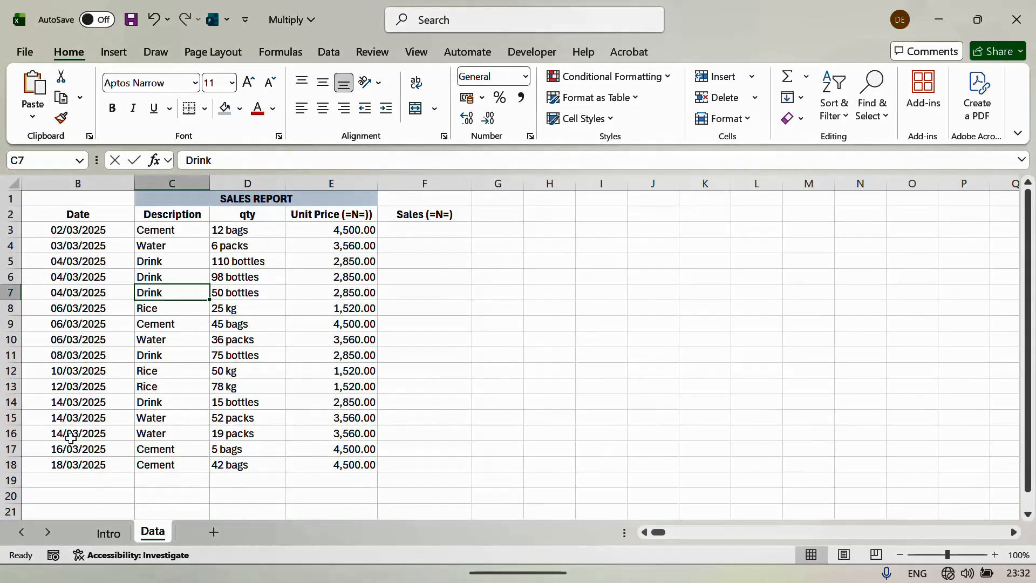
left_click(88, 222)
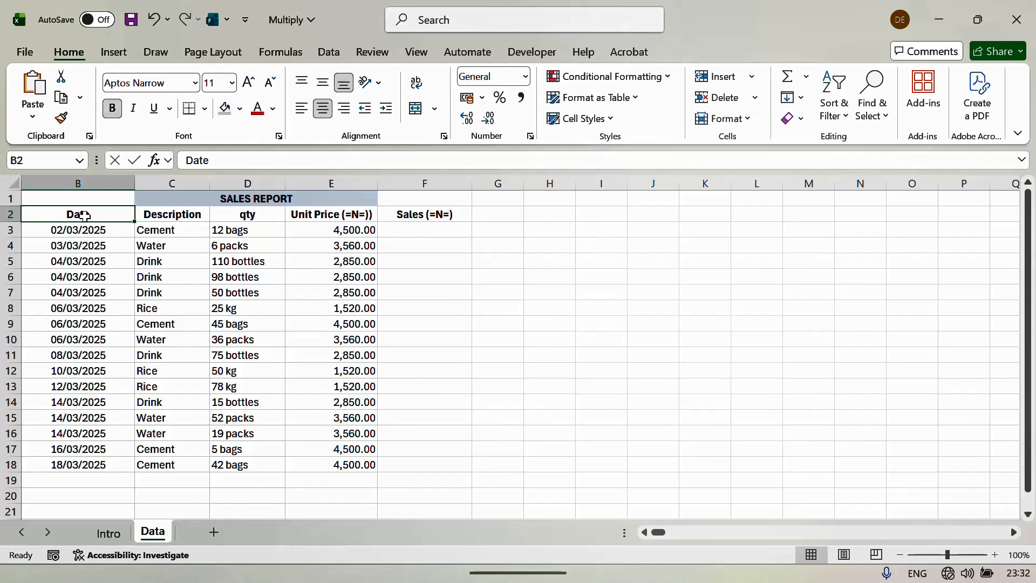
left_click(179, 218)
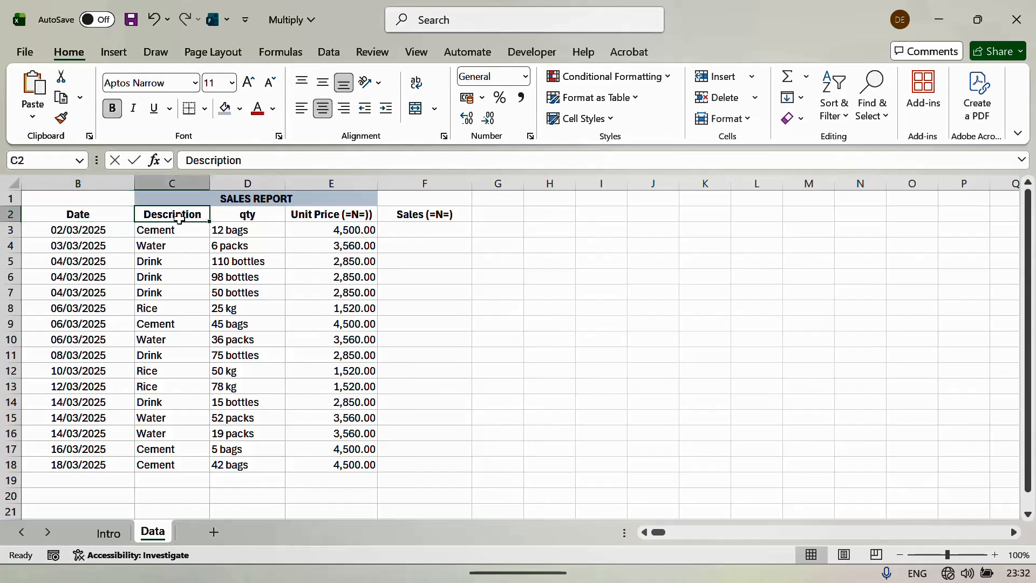
left_click(251, 214)
left_click(341, 215)
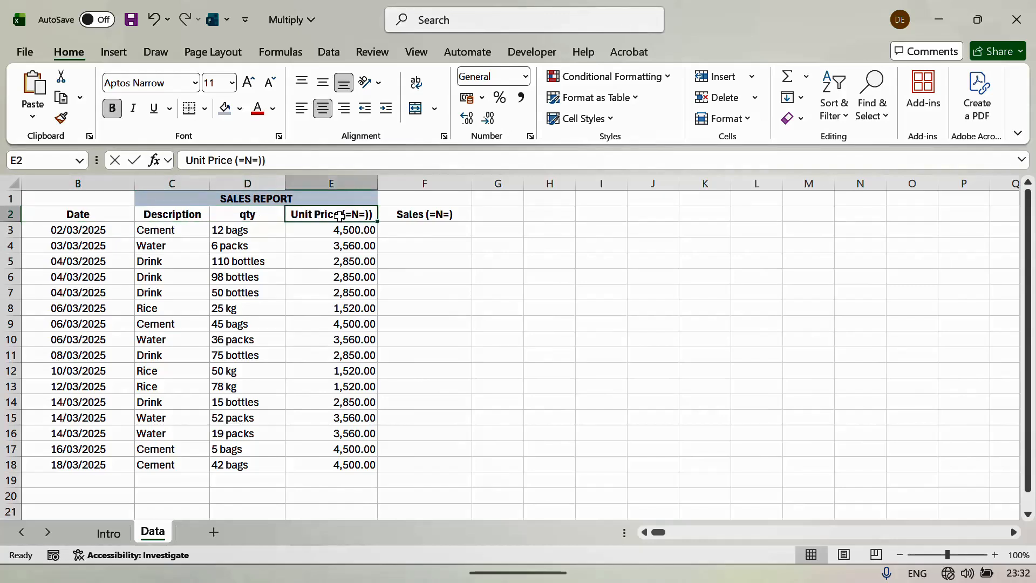
left_click(429, 215)
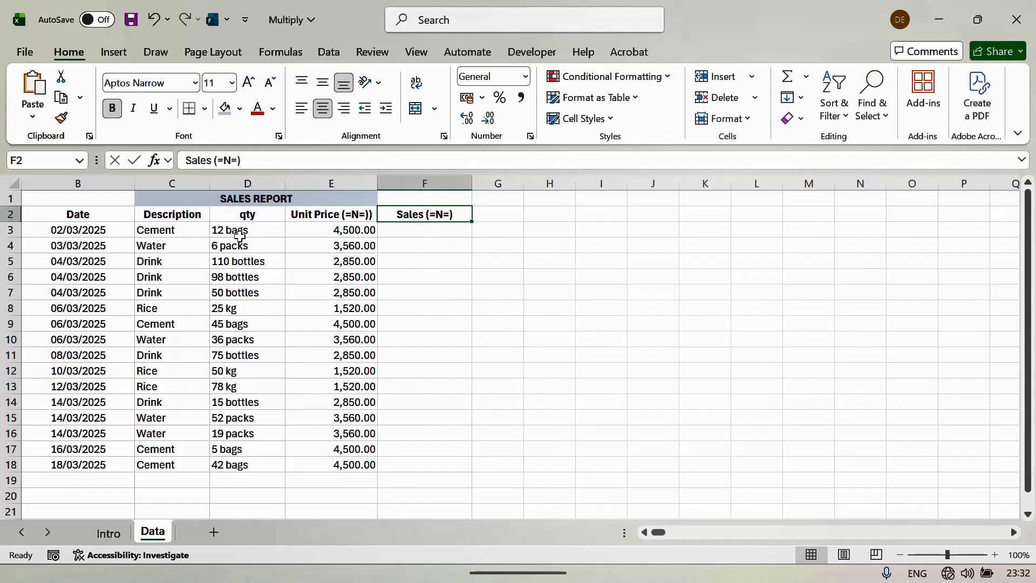
left_click(225, 229)
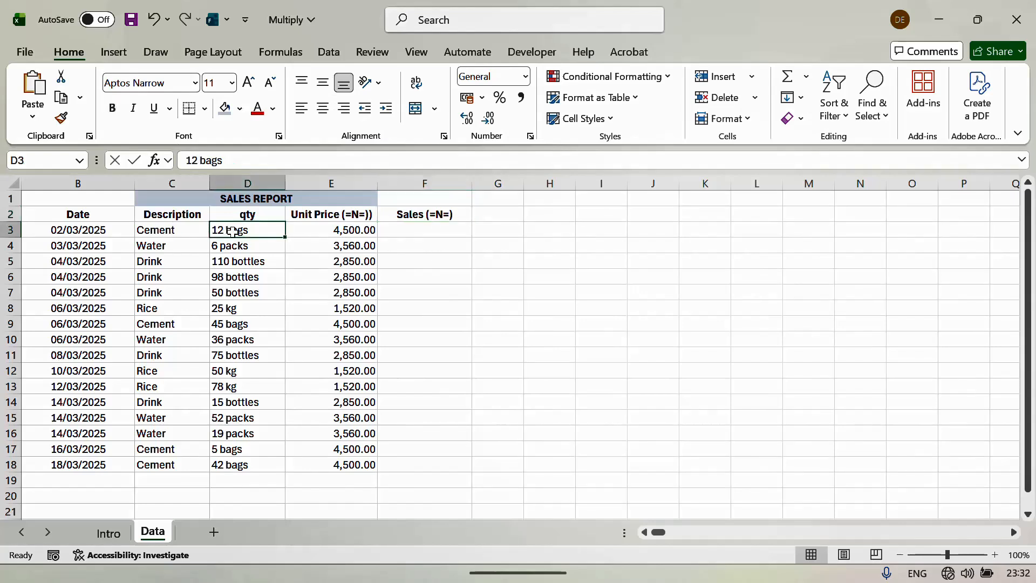
left_click(340, 230)
left_click(430, 228)
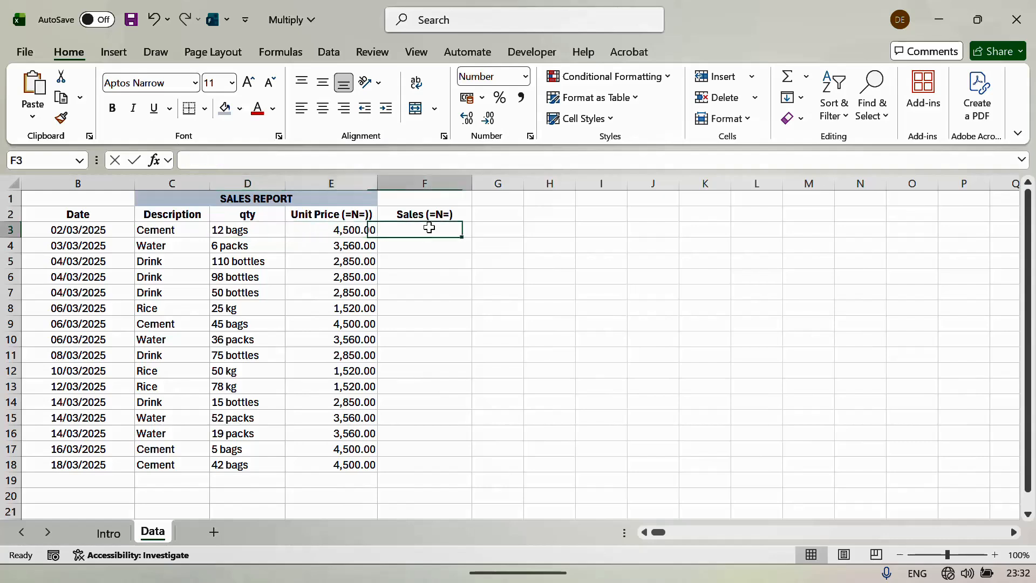
left_click(244, 184)
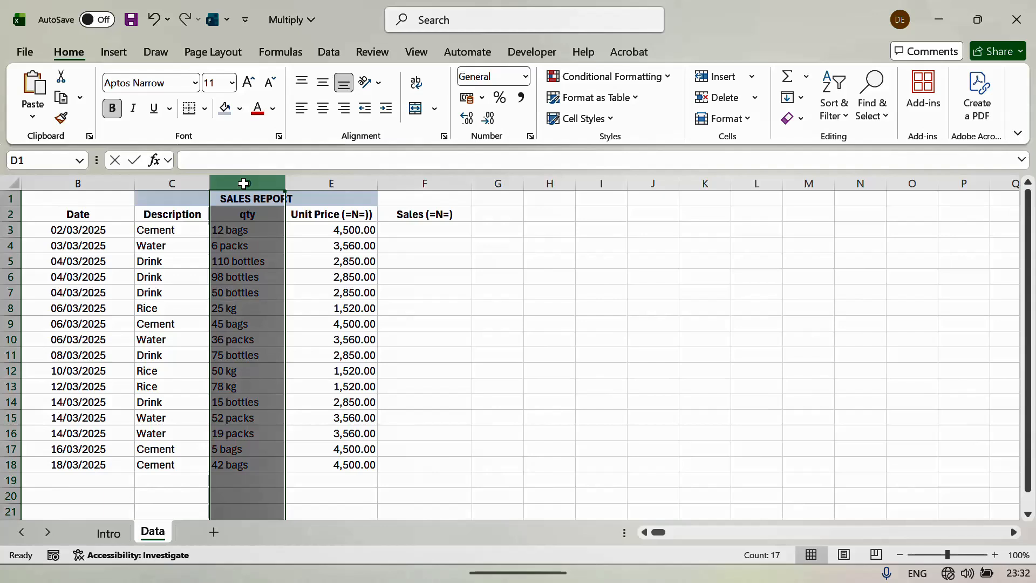
left_click(265, 227)
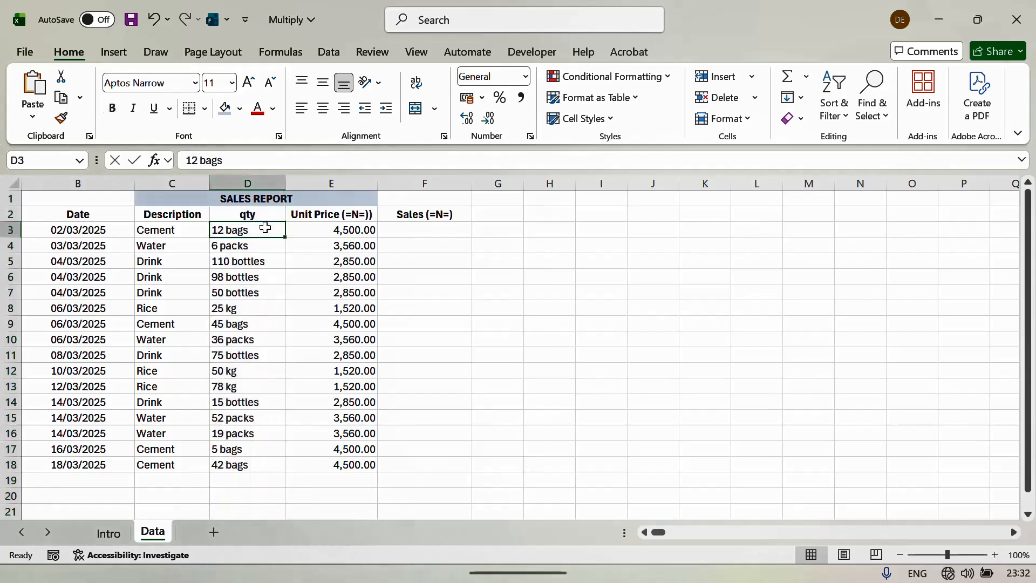
left_click(340, 235)
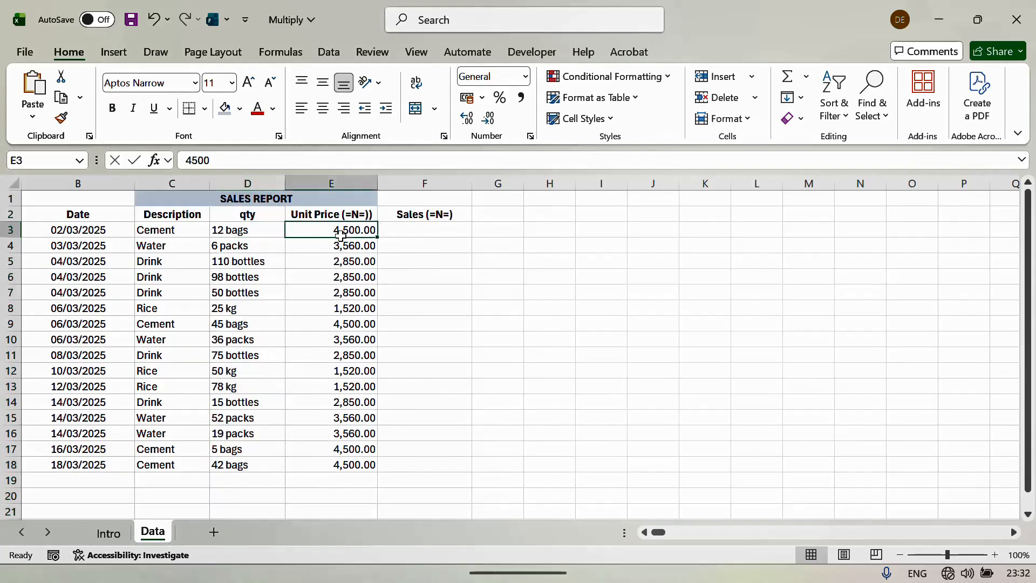
Enter the sample text A12*4500 in F3, combining the first row's quantity number with its unit price.
left_click(421, 230)
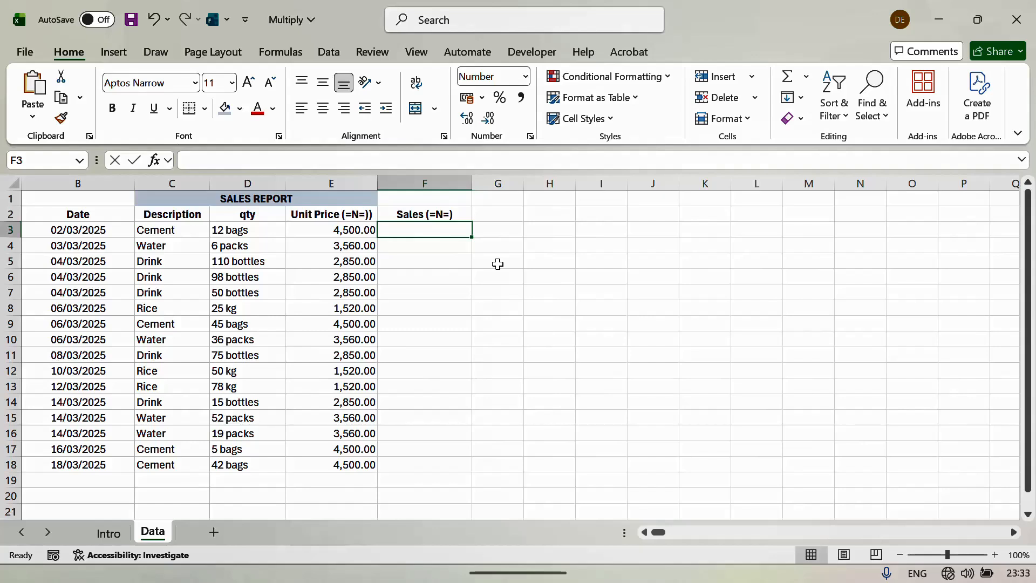
type("A")
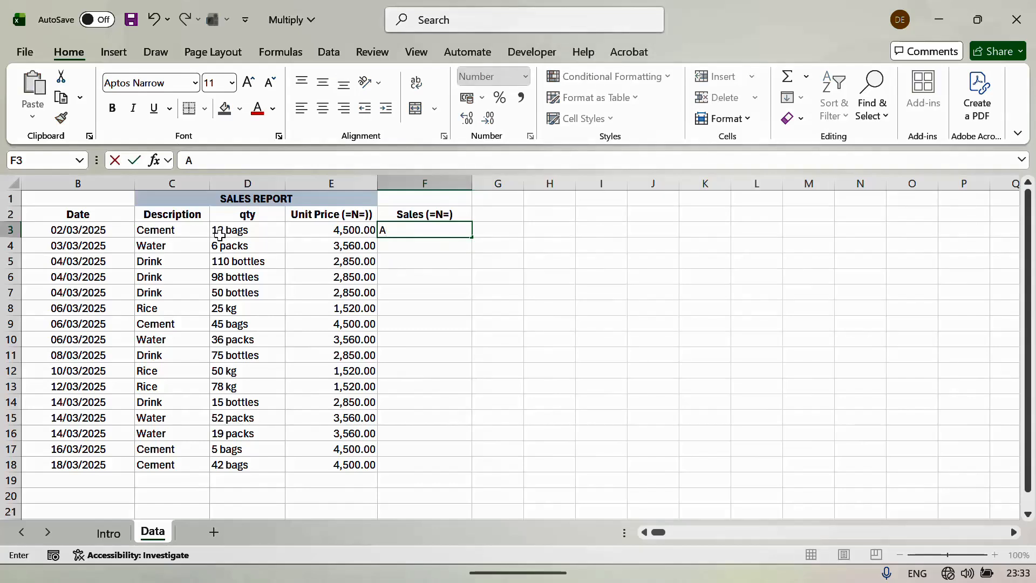
mouse_move(399, 581)
type("1")
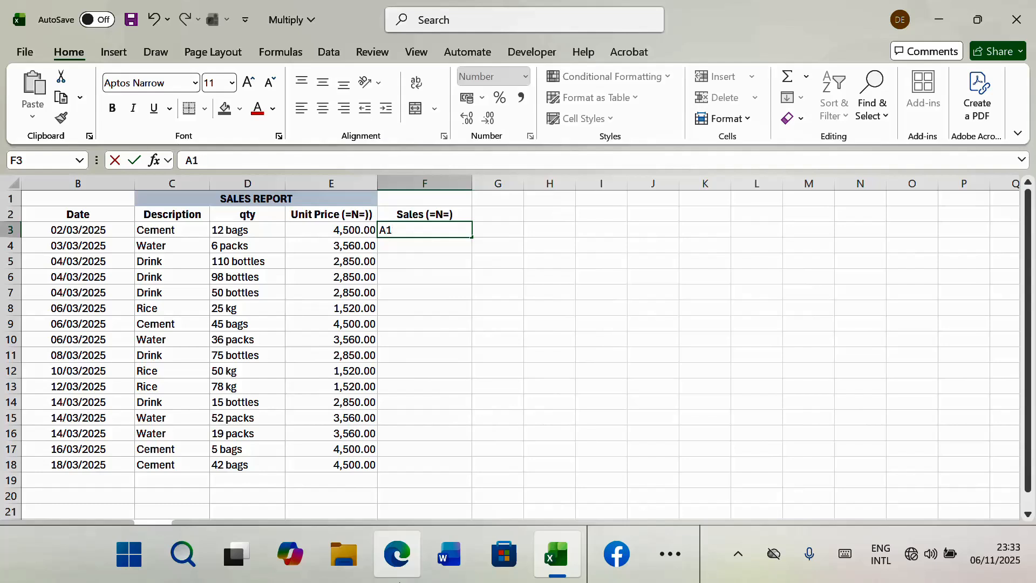
type("2*")
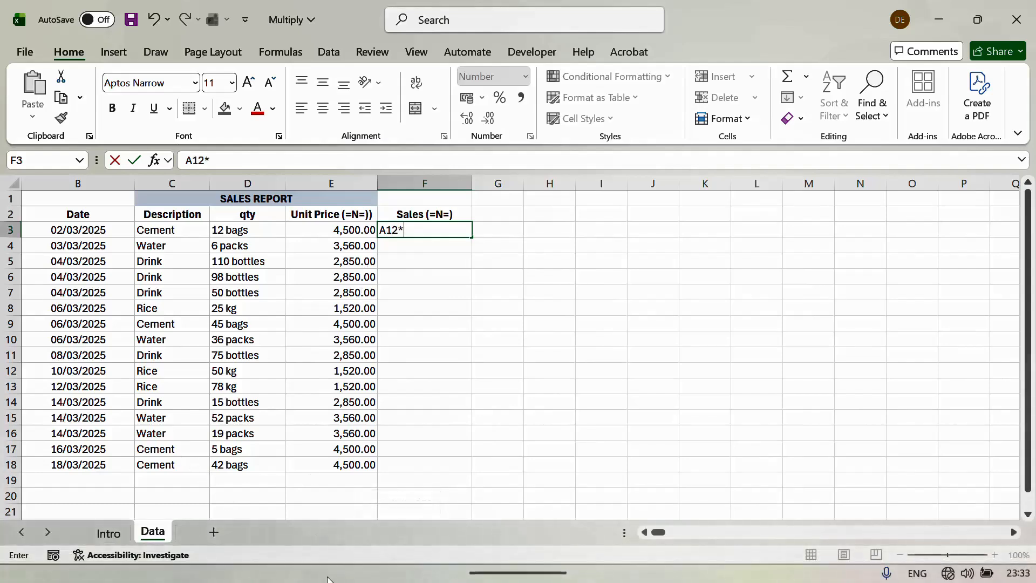
mouse_move(327, 578)
type("4500")
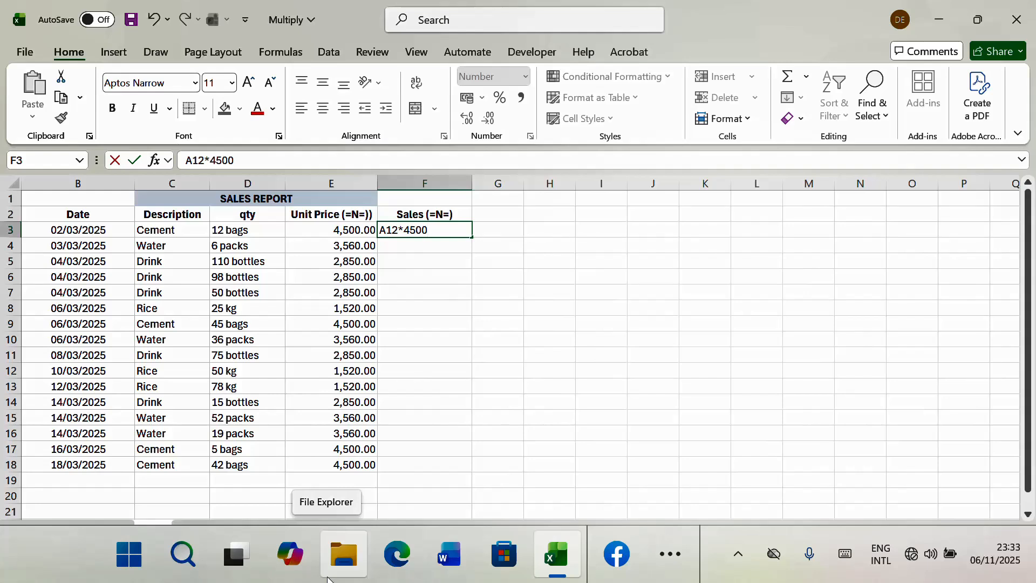
key("Return")
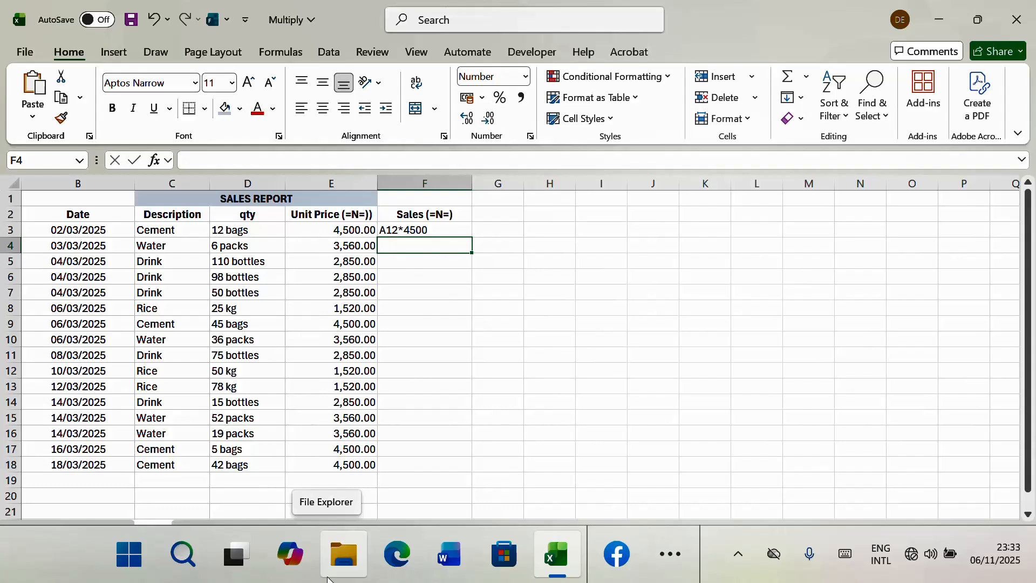
key("Up")
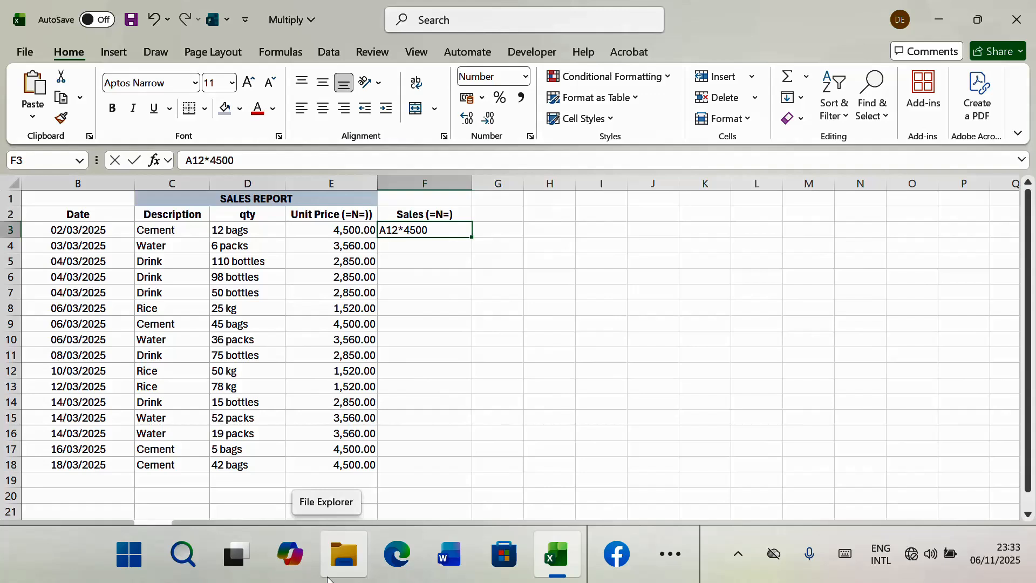
Enter a second sample, A25*1520, in F8 for the 25 kg rice row.
key("Down")
key("Down")
key("Down")
key("Down")
key("Down")
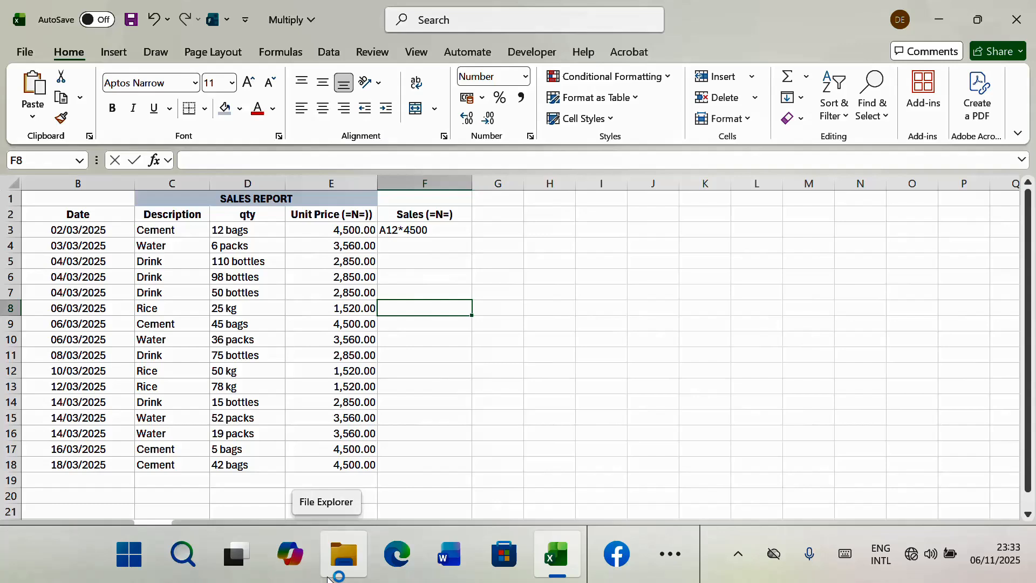
type("A")
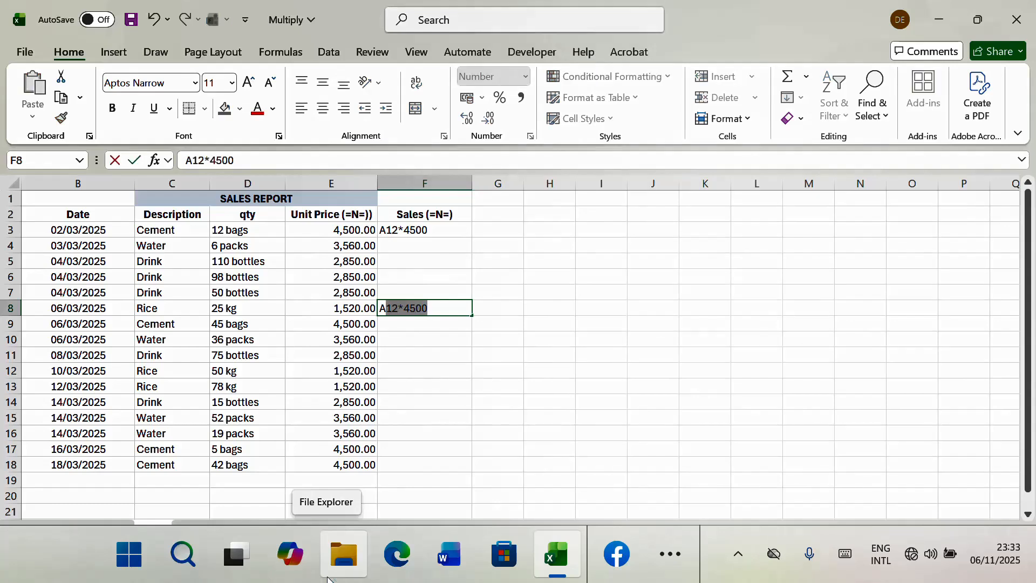
type("25")
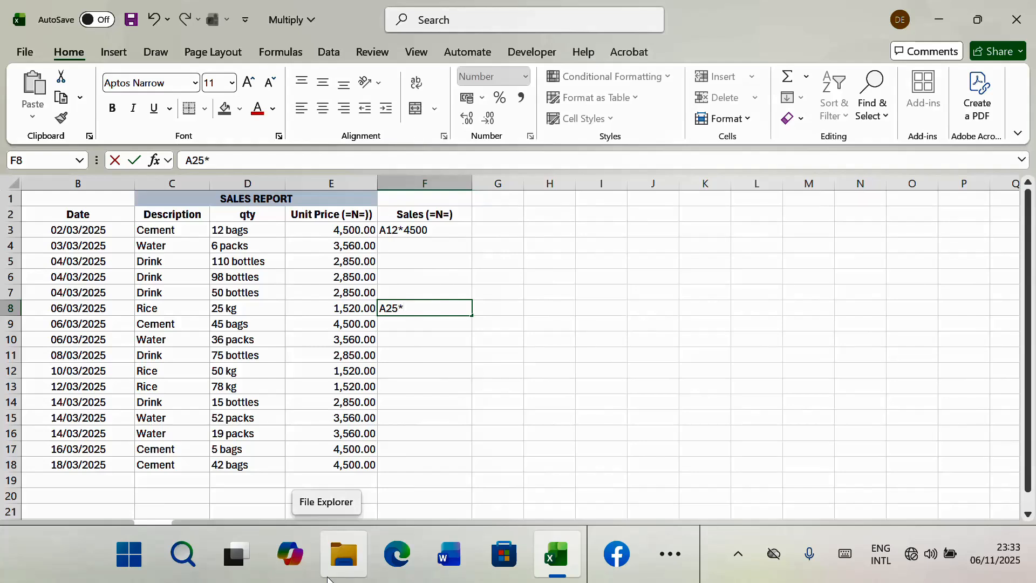
type("*1520")
key("Return")
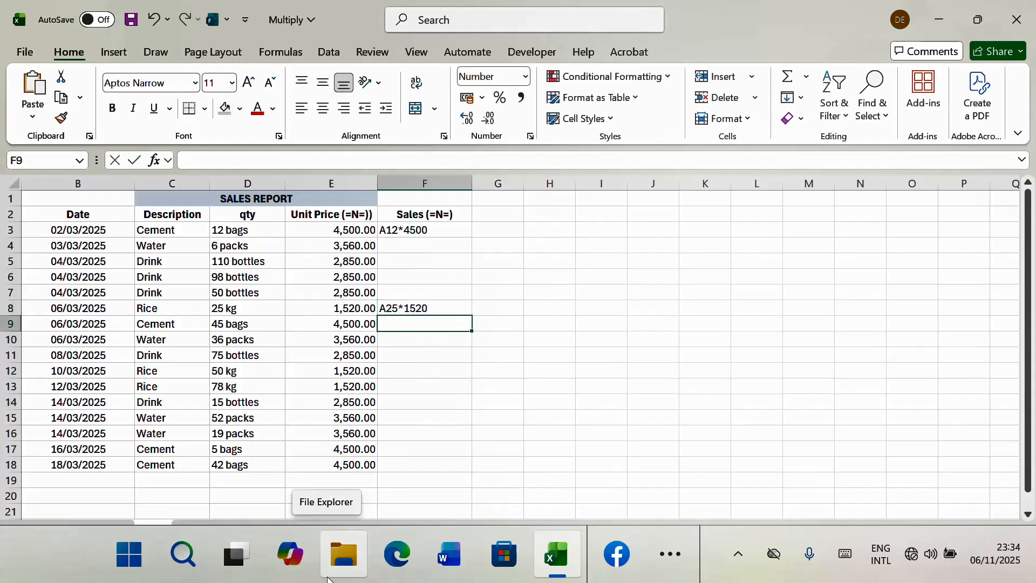
Flash Fill the rest of the Sales column from the pattern in F3.
key("Up")
key("Up")
key("Up")
key("Up")
key("Up")
key("Up")
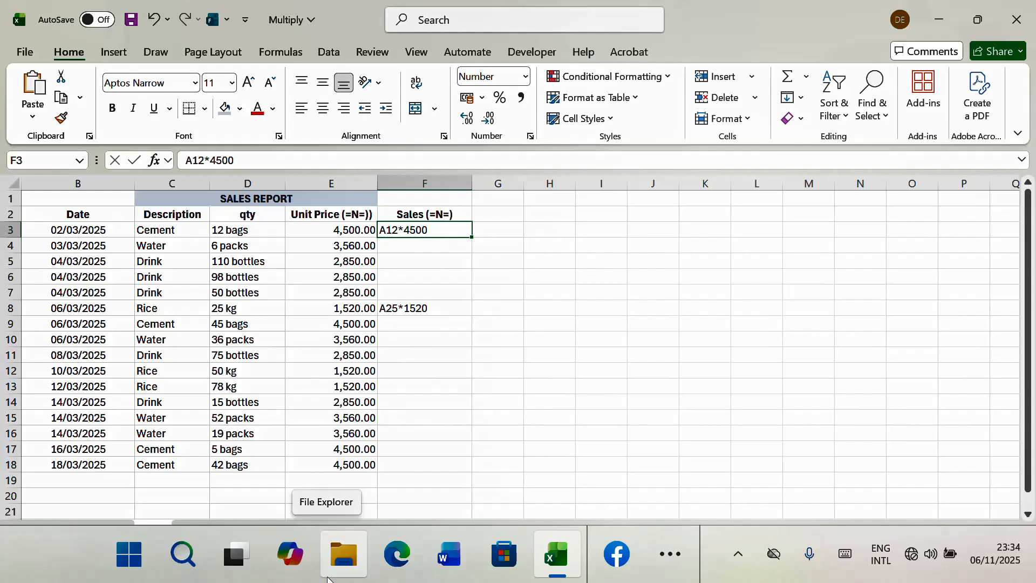
key("ctrl+e")
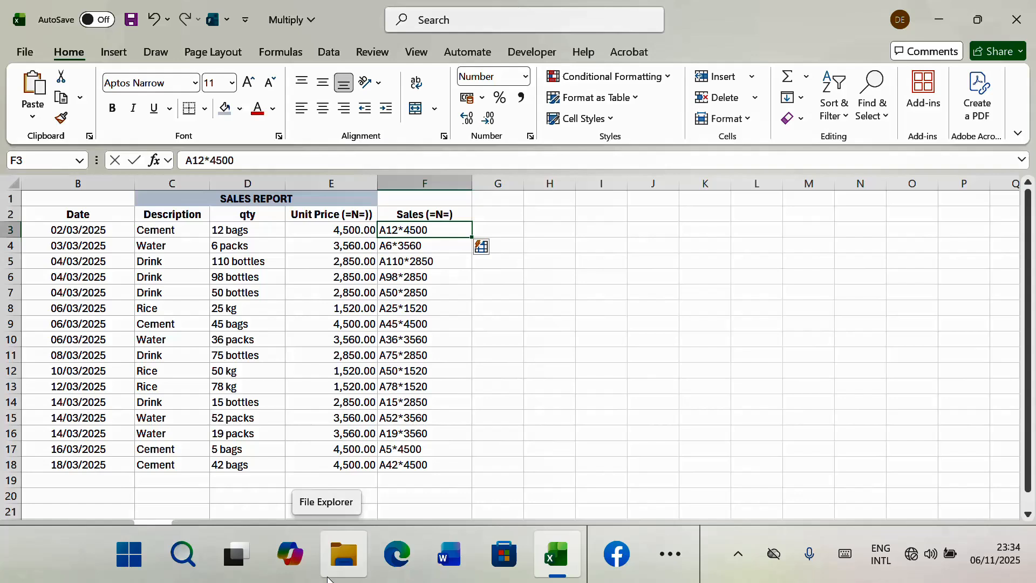
Review the filled Sales entries against each row's quantity and unit price.
key("Down")
key("Down")
key("Down")
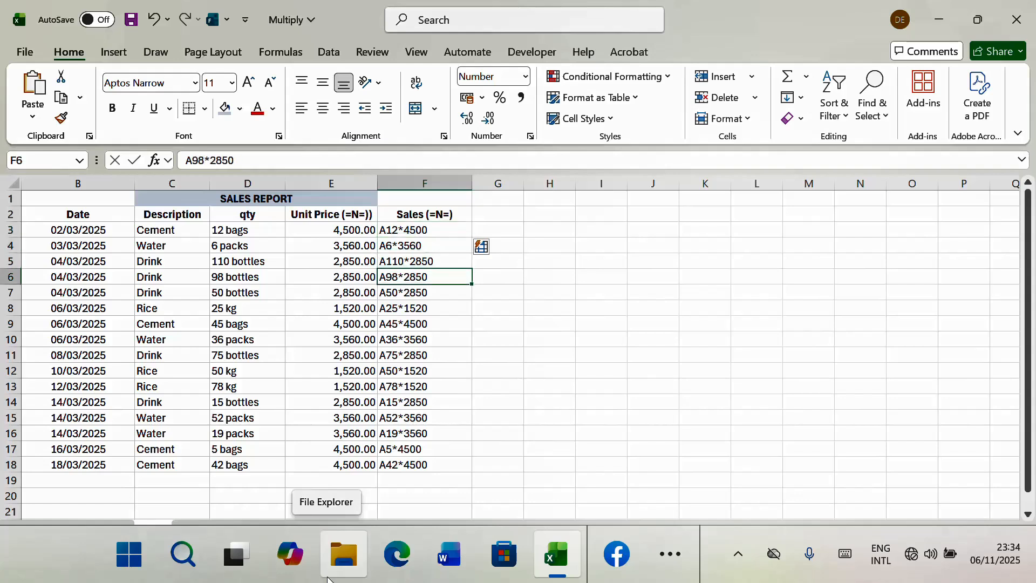
key("Down")
key("Down")
key("Down")
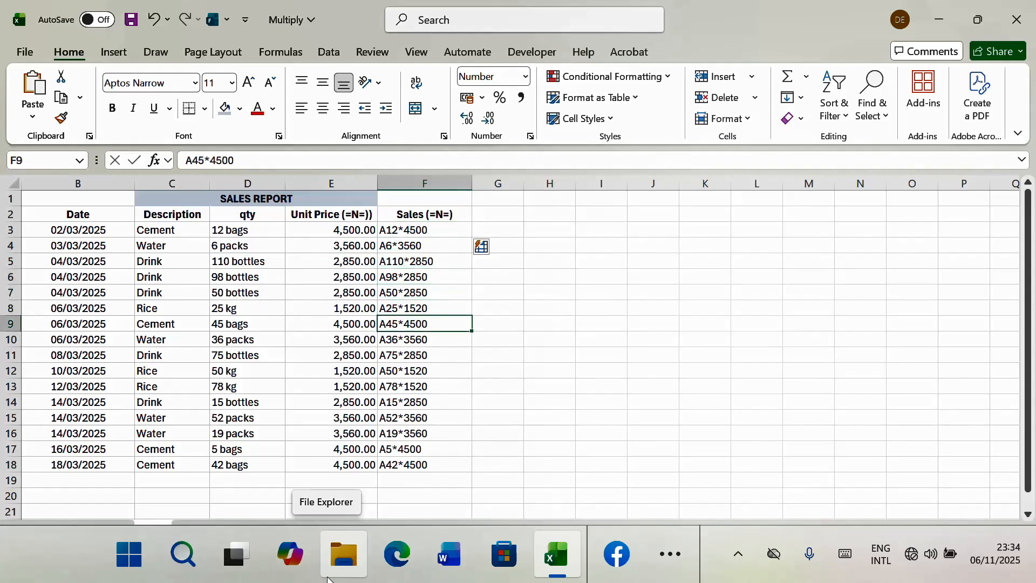
key("Down")
key("Down")
key("Down")
key("Down")
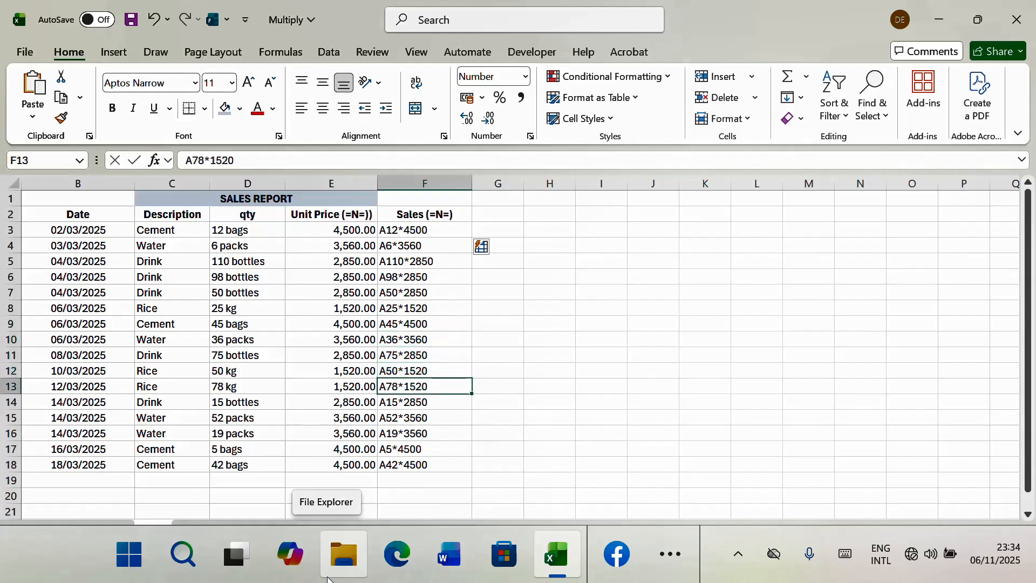
key("Up")
key("Up")
key("Up")
key("Up")
key("Up")
key("Up")
key("Up")
key("Up")
key("Up")
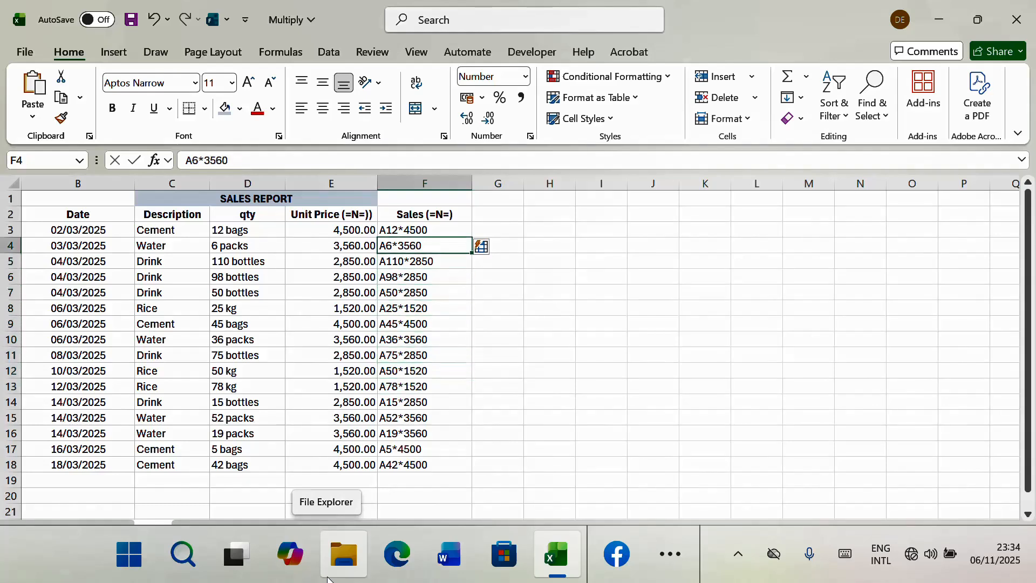
Replace every "A" with "=" in the Sales cells F3:F18 to turn the texts into formulas.
key("Up")
key("shift+Down")
key("shift+Down")
key("shift+Down")
key("shift+Down")
key("shift+Down")
key("shift+Down")
key("shift+Down")
key("shift+Down")
key("shift+Down")
key("shift+Down")
key("shift+Down")
key("shift+Down")
key("shift+Down")
key("shift+Down")
key("shift+Down")
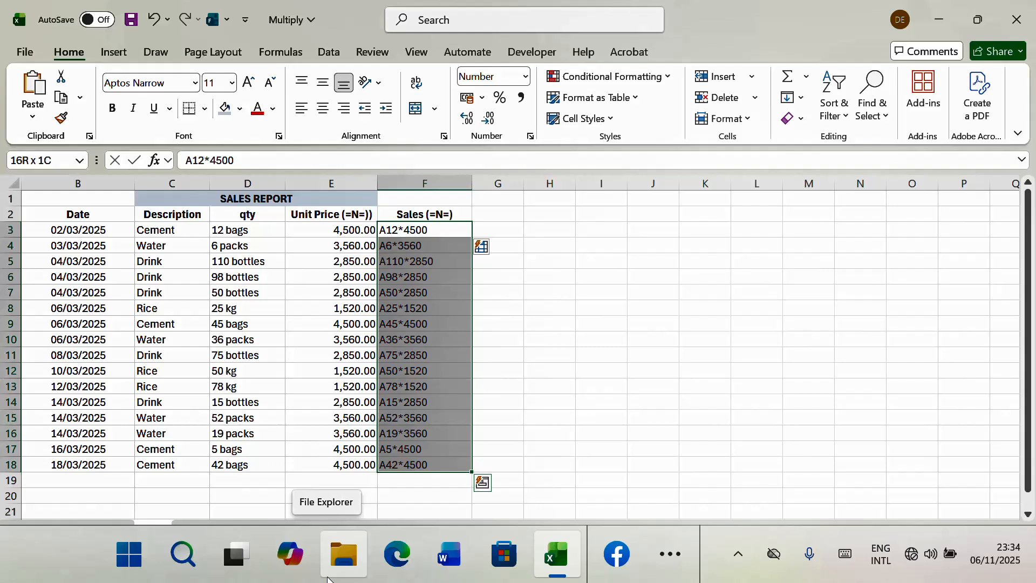
key("ctrl+f")
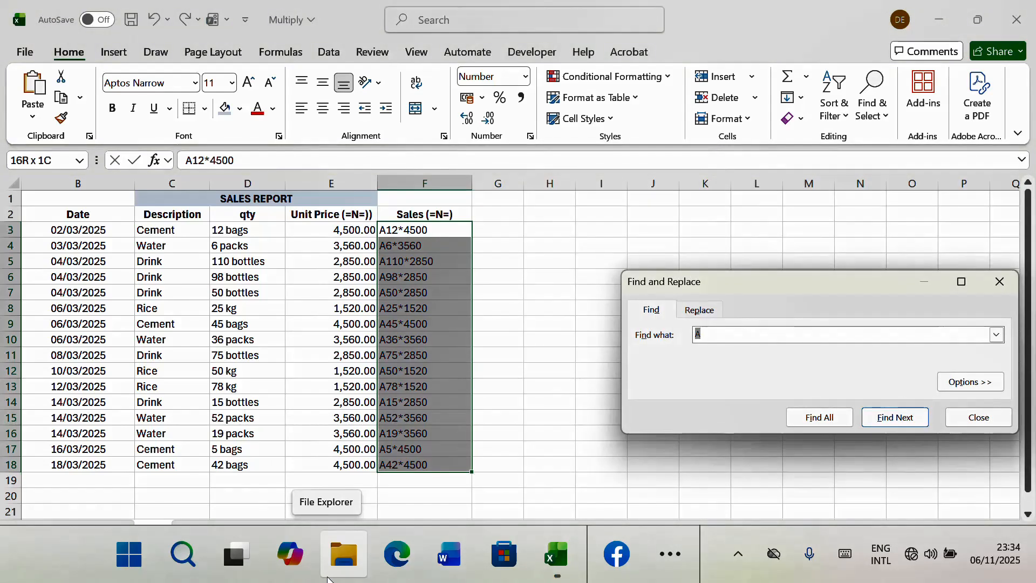
type("A")
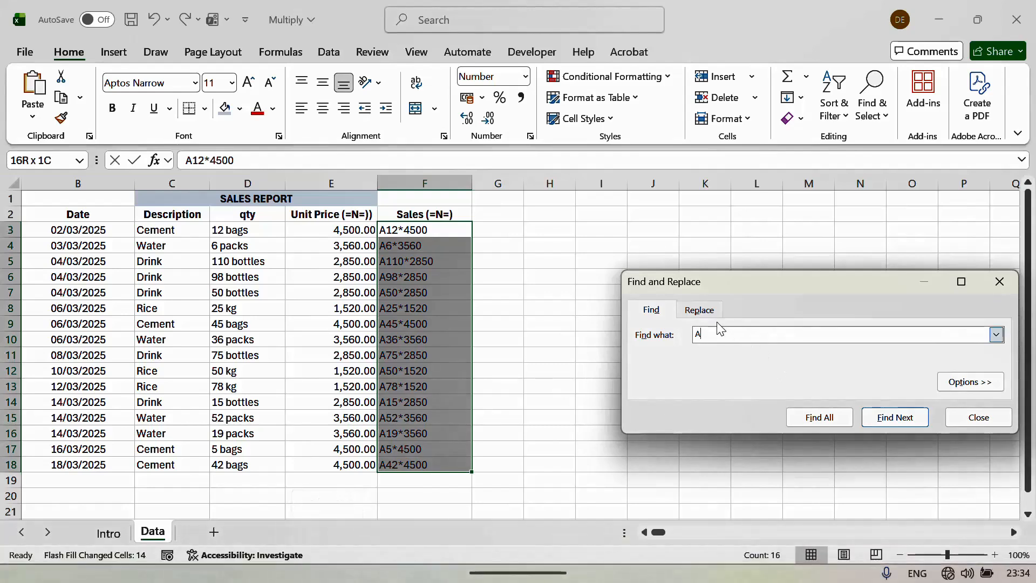
left_click(702, 312)
type("=")
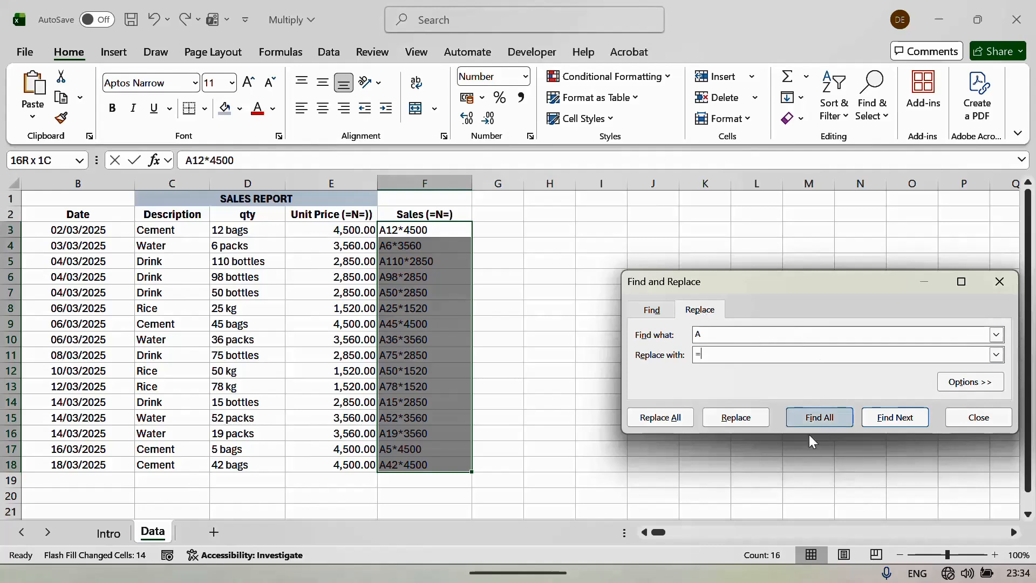
left_click(665, 417)
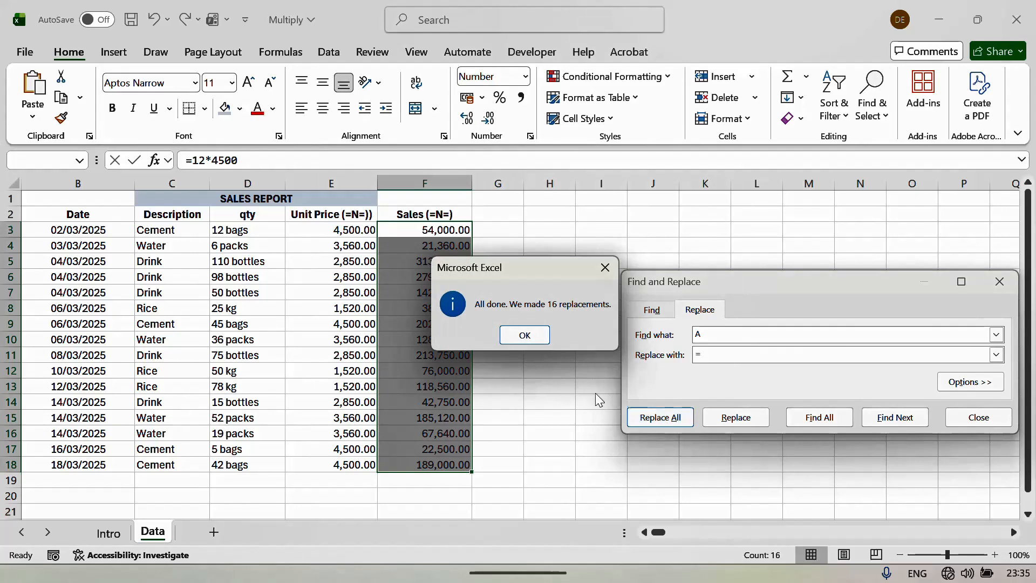
left_click(526, 334)
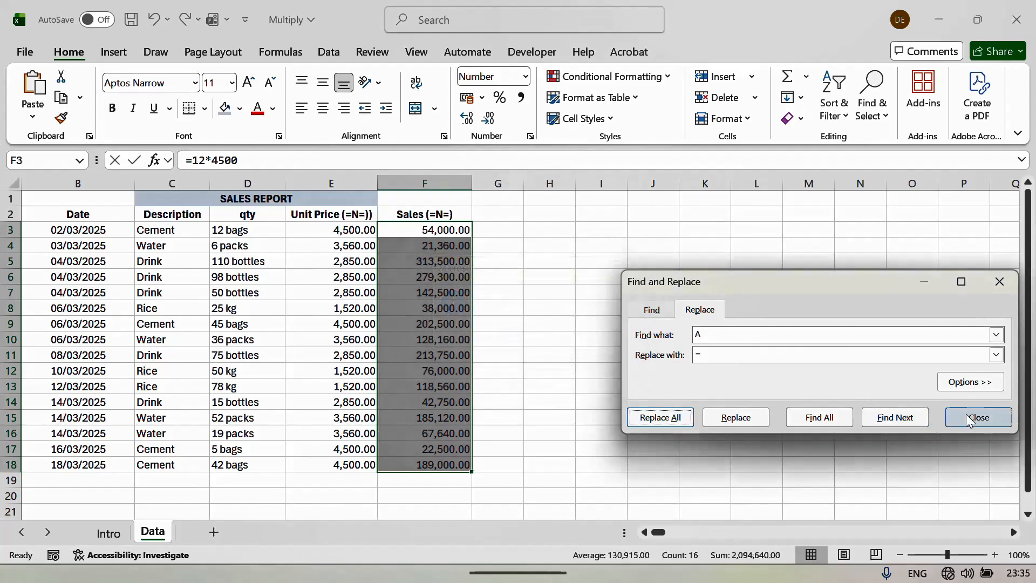
left_click(970, 419)
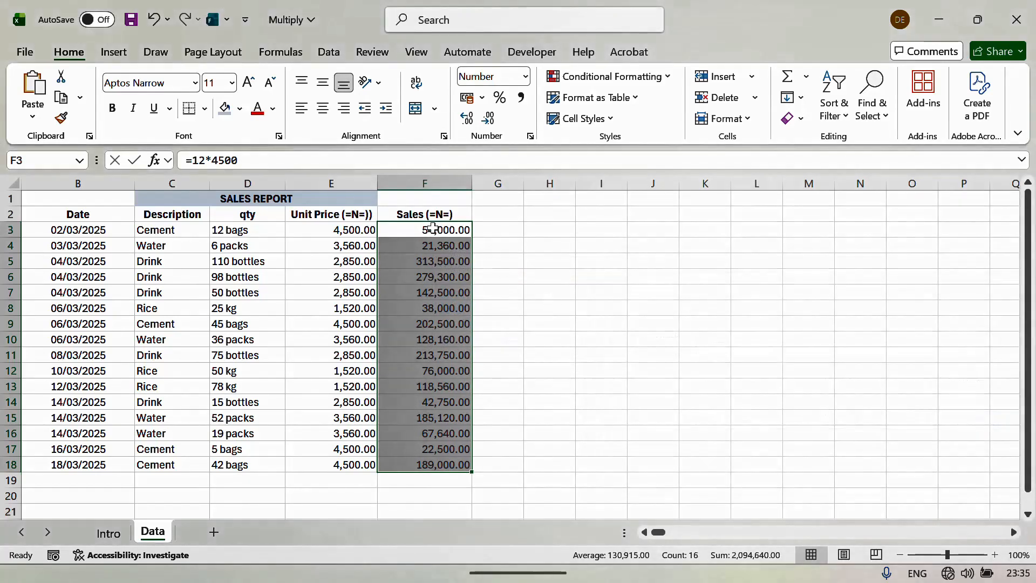
Check the formulas in the first few Sales cells, from F3 to F6.
left_click(432, 229)
key("Down")
key("Down")
key("Down")
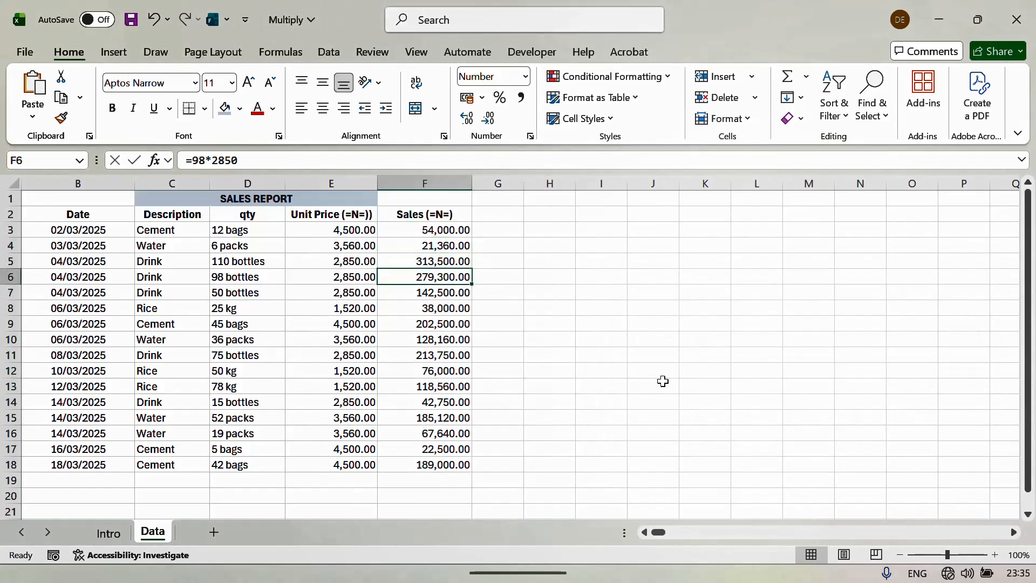